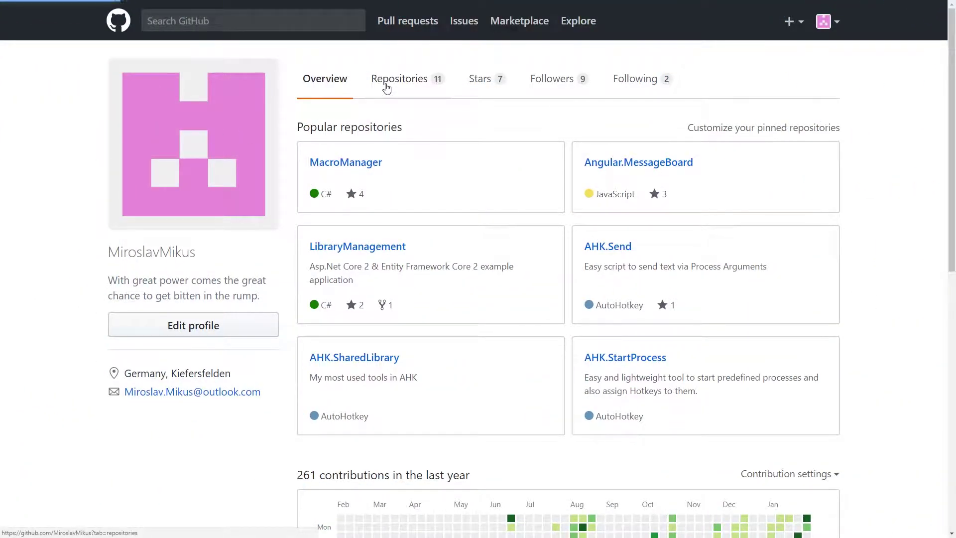
# - Filter the account's repositories by 'Course' to list Course.WPF and Course.LibraryManagement
pyautogui.click(399, 79)
pyautogui.click(390, 125)
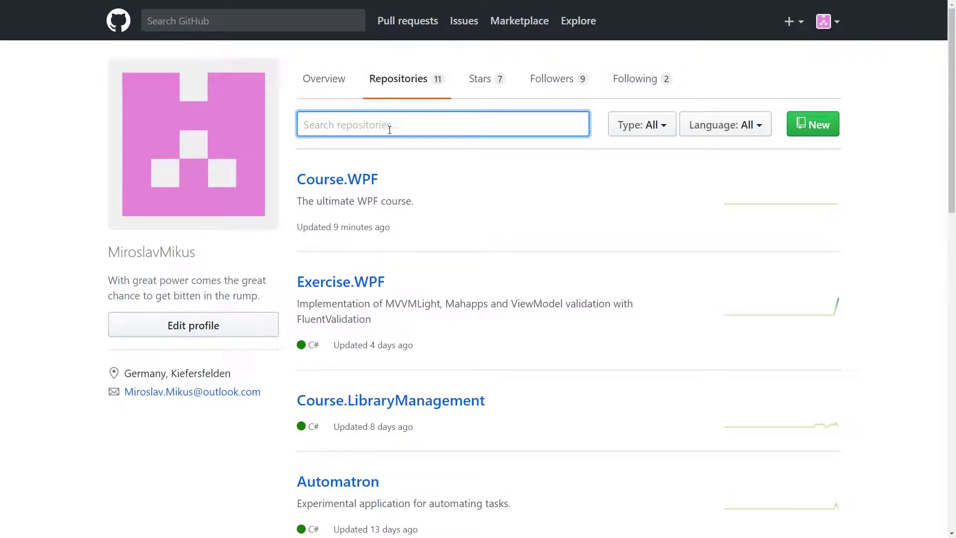
pyautogui.write('Course')
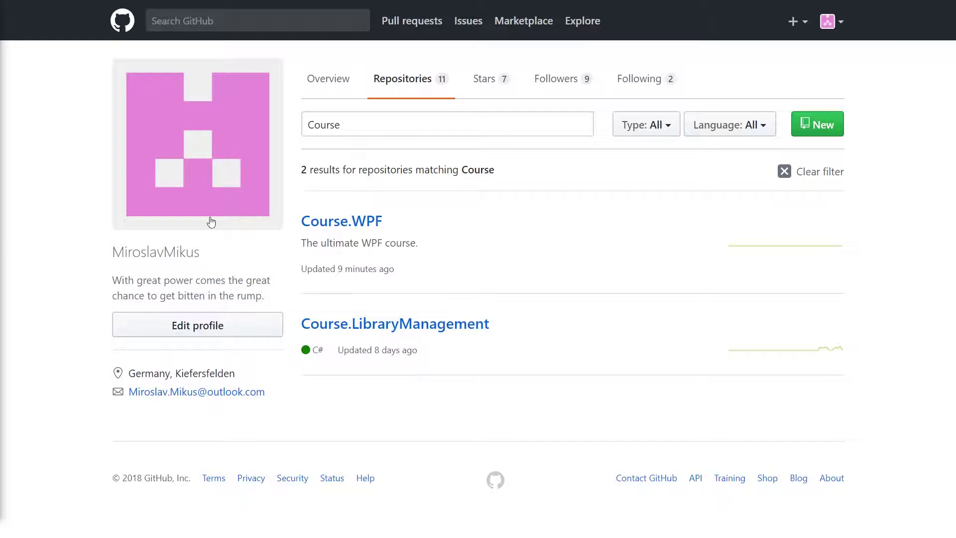
# - Open Course.WPF and show its 'Clone or download' panel with the HTTPS URL
pyautogui.click(349, 224)
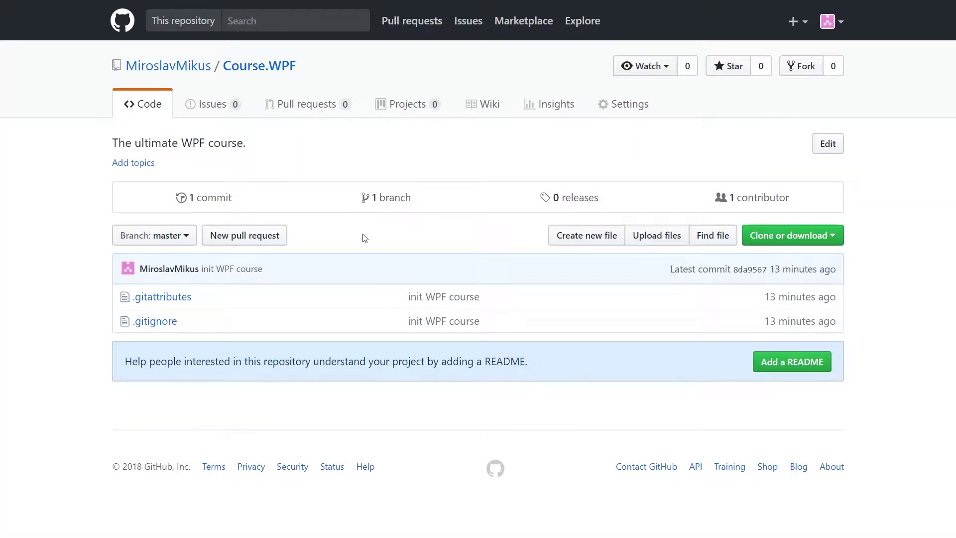
pyautogui.click(792, 235)
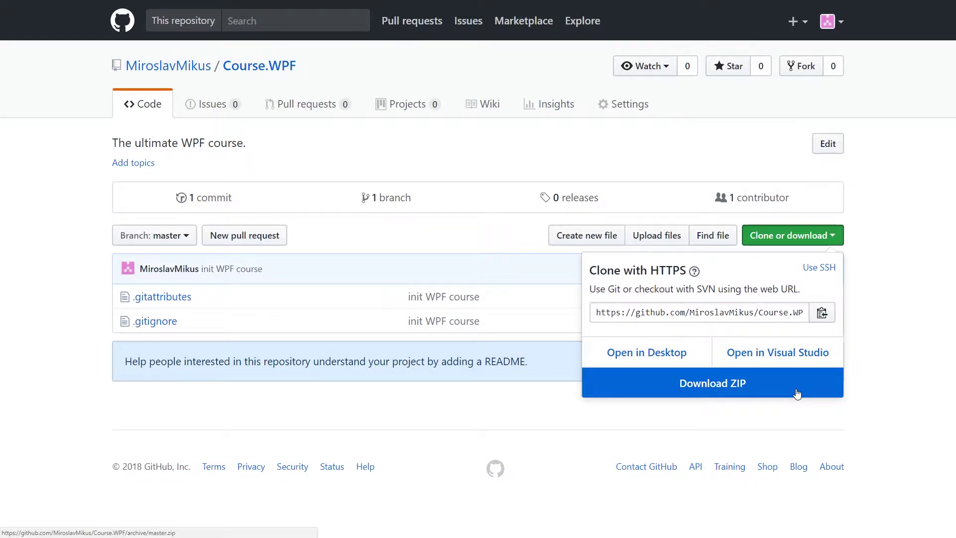
# - Copy the Course.WPF HTTPS clone URL and run git clone from the C:\temp address bar
pyautogui.click(822, 312)
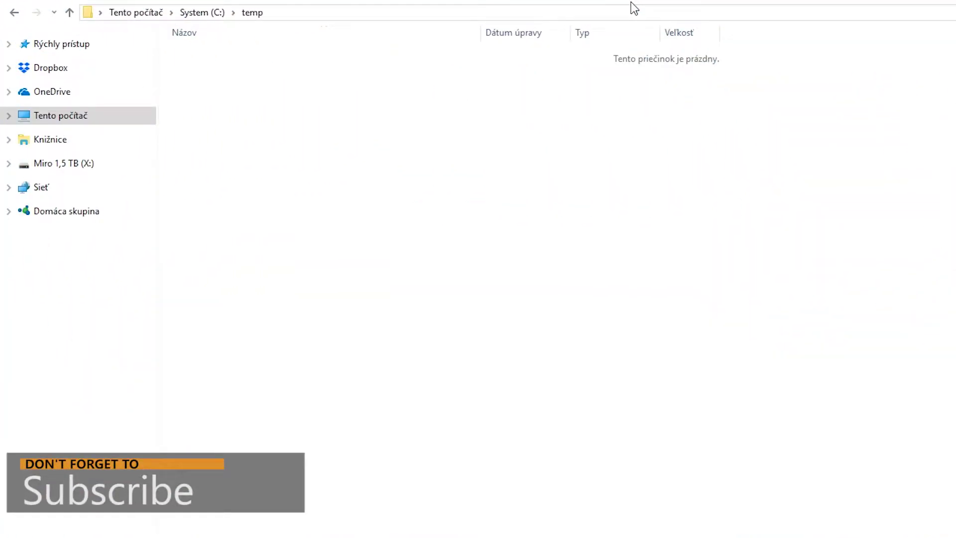
pyautogui.click(633, 13)
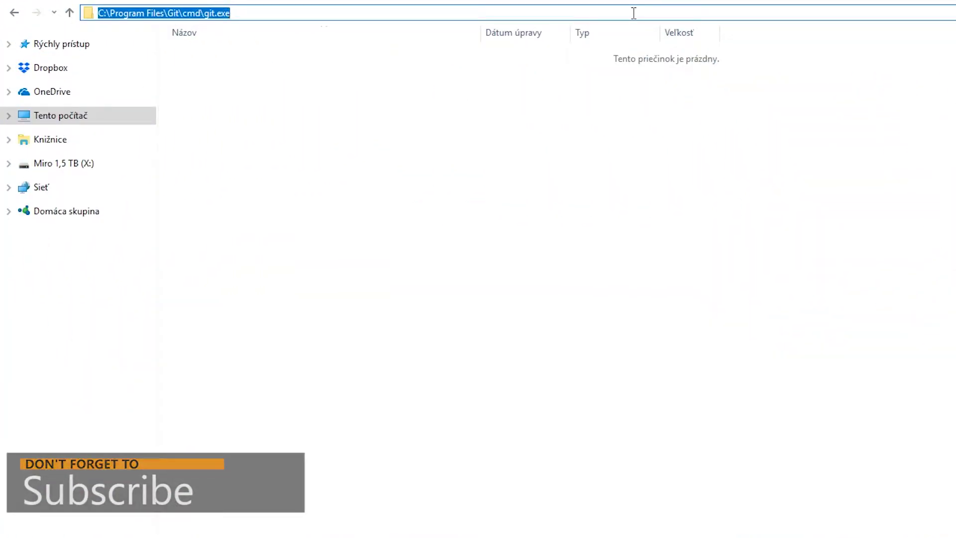
pyautogui.write('git ')
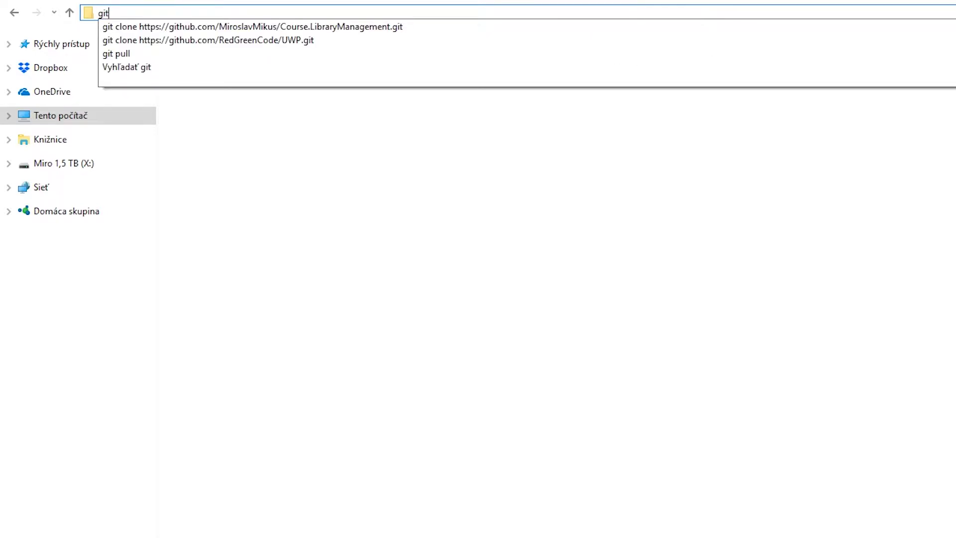
pyautogui.write('clon')
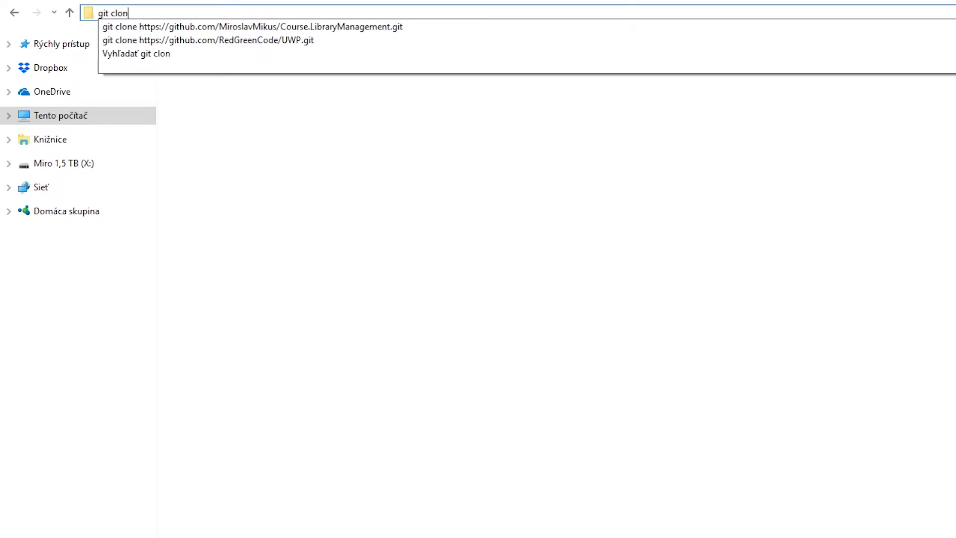
pyautogui.write('e https://github.com/MiroslavMikus/Course.WPF.git')
pyautogui.press('Return')
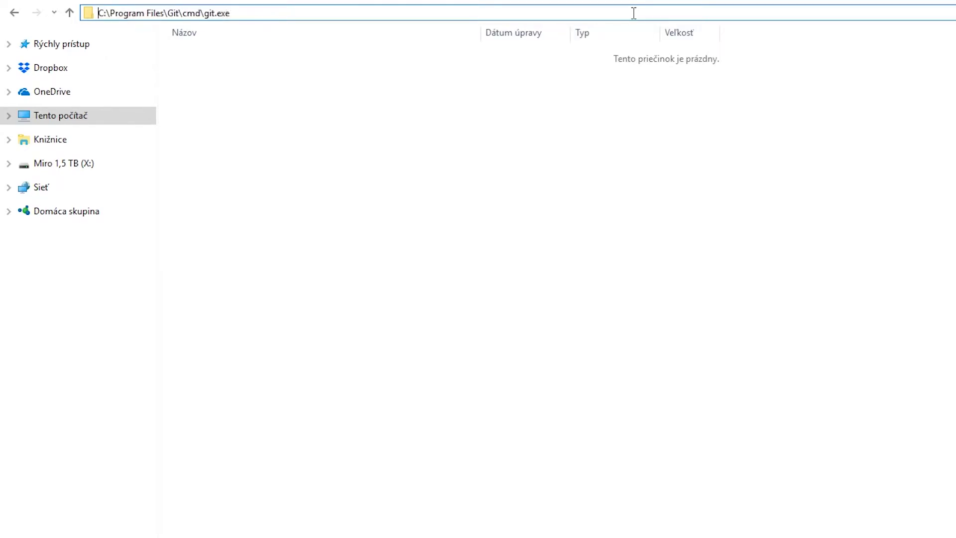